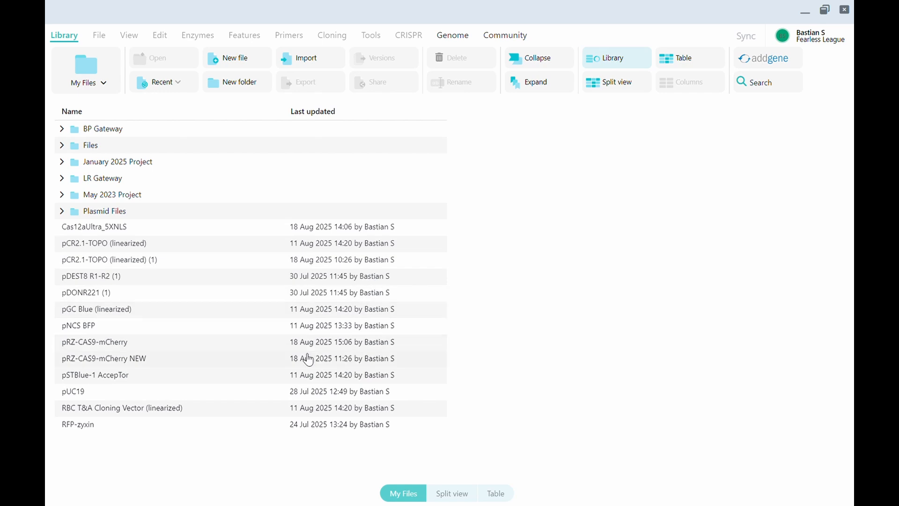
Open the pUC19 plasmid file from the library and show its sequence view with the CRISPR tools.
click(275, 398)
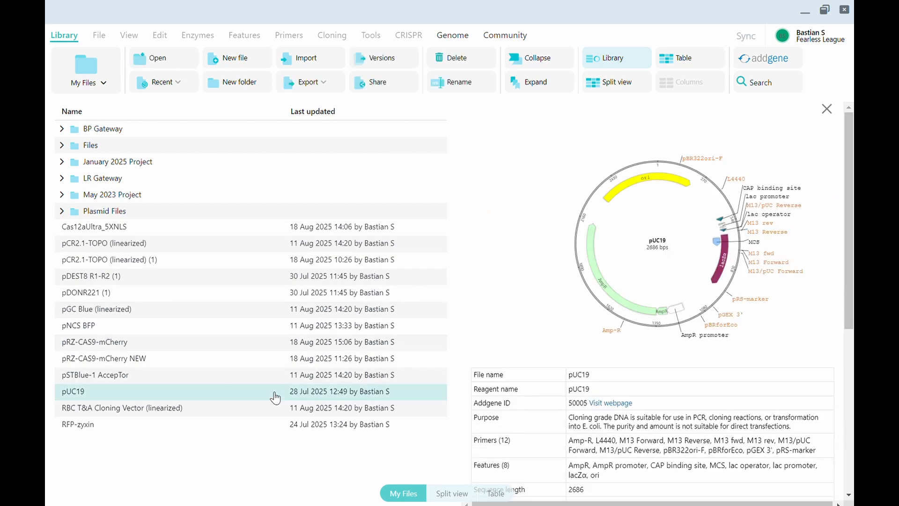
click(178, 59)
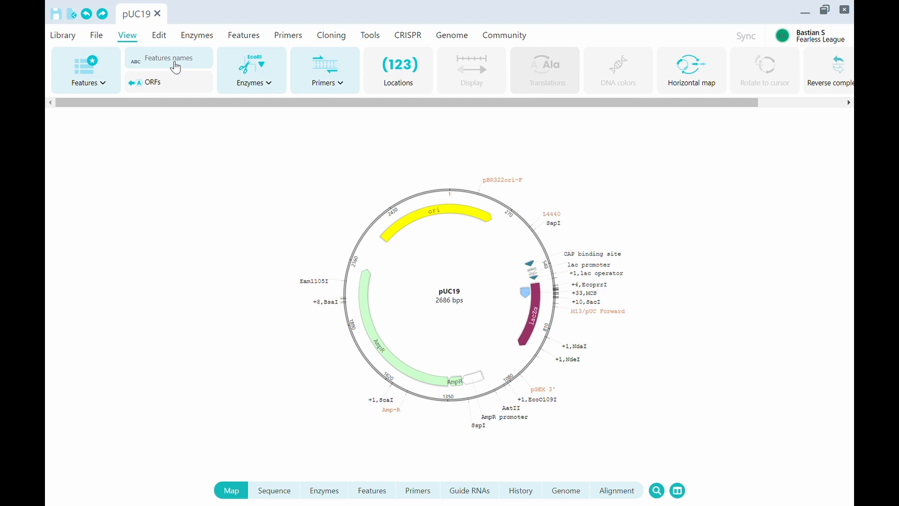
click(408, 36)
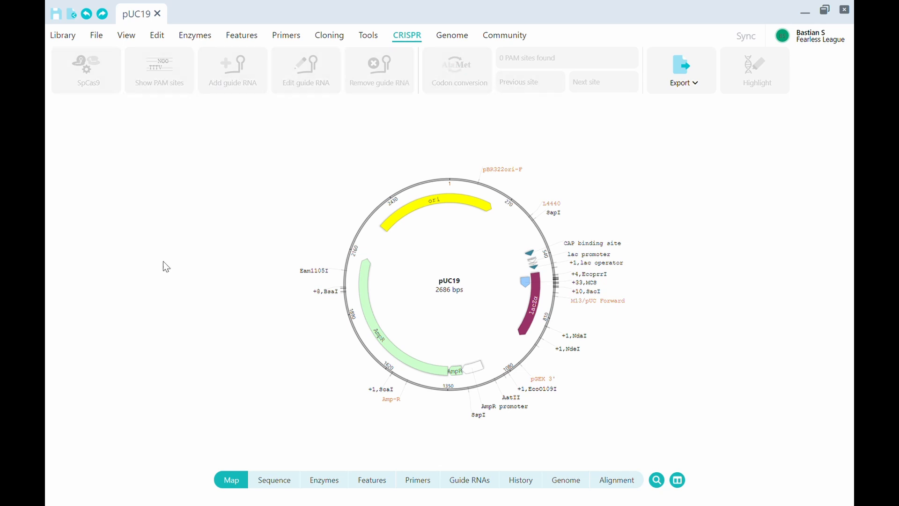
click(282, 485)
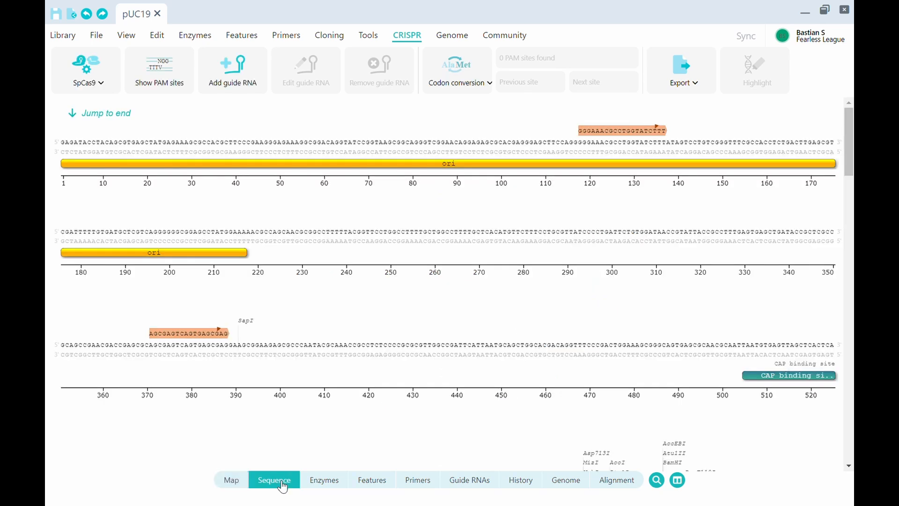
Review the default CRISPR systems and the settings available for defining a new system, leaving without saving one.
click(104, 89)
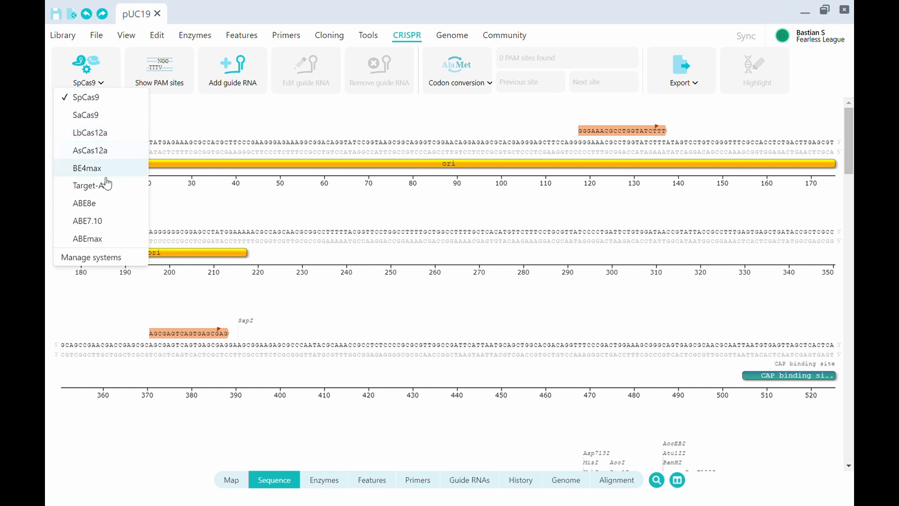
click(106, 265)
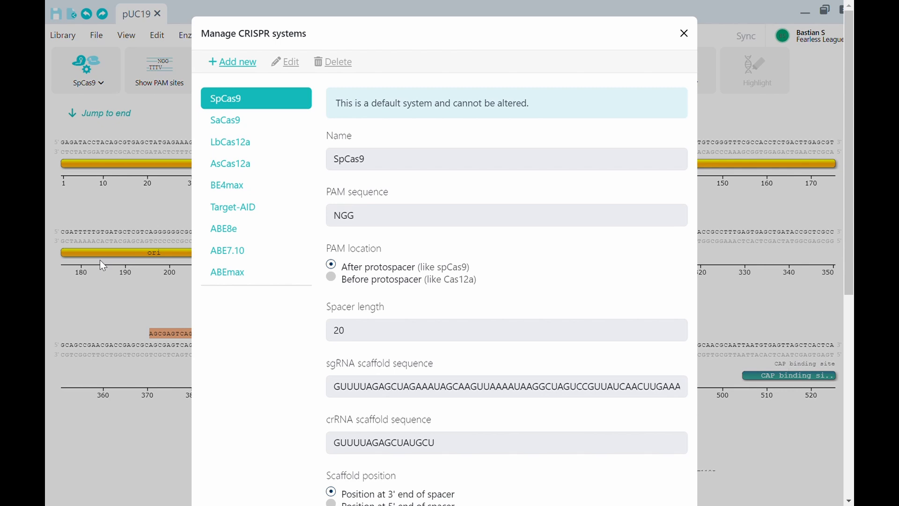
click(236, 66)
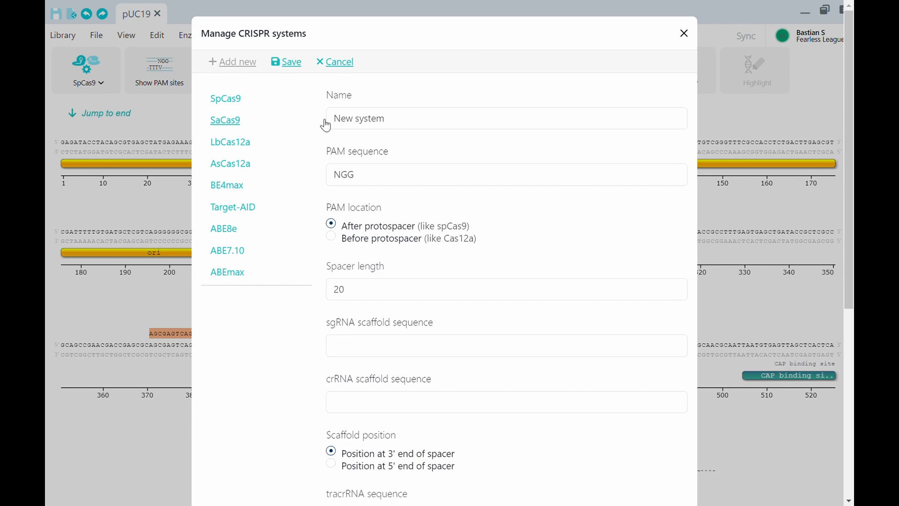
scroll(437, 218, down, 7)
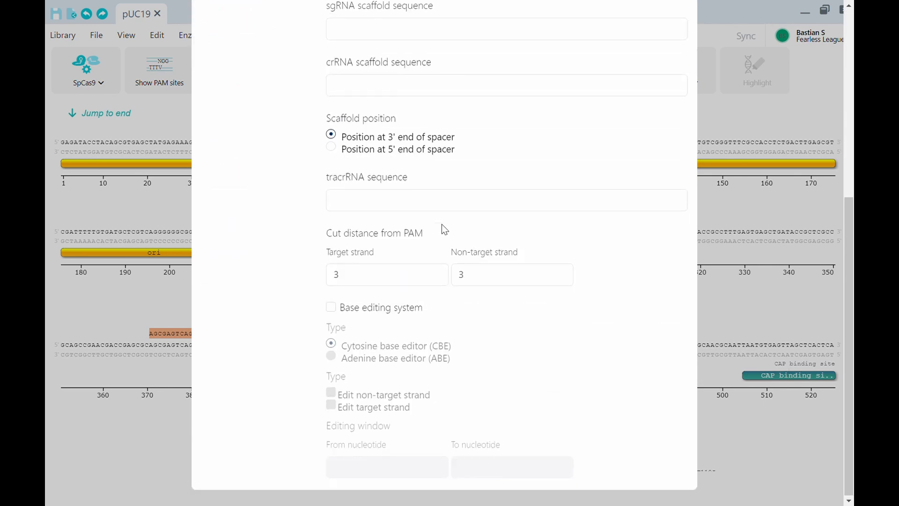
scroll(442, 225, up, 7)
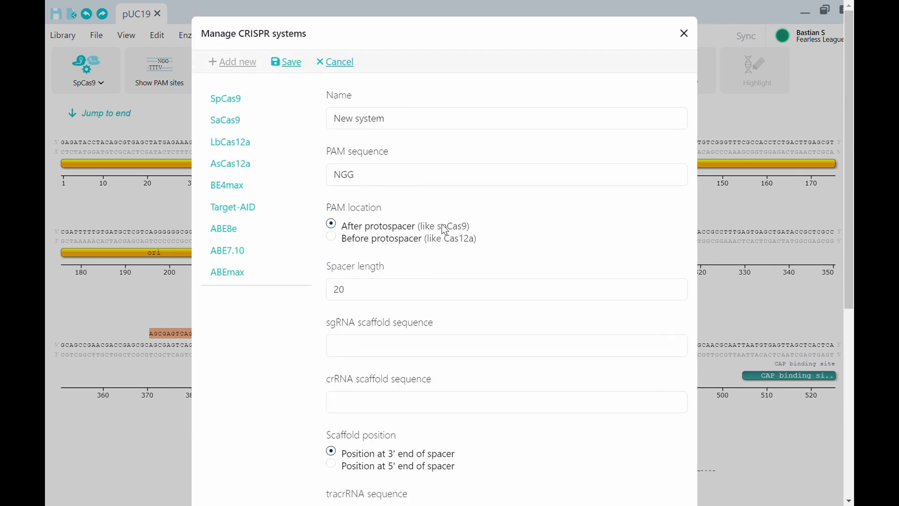
click(685, 34)
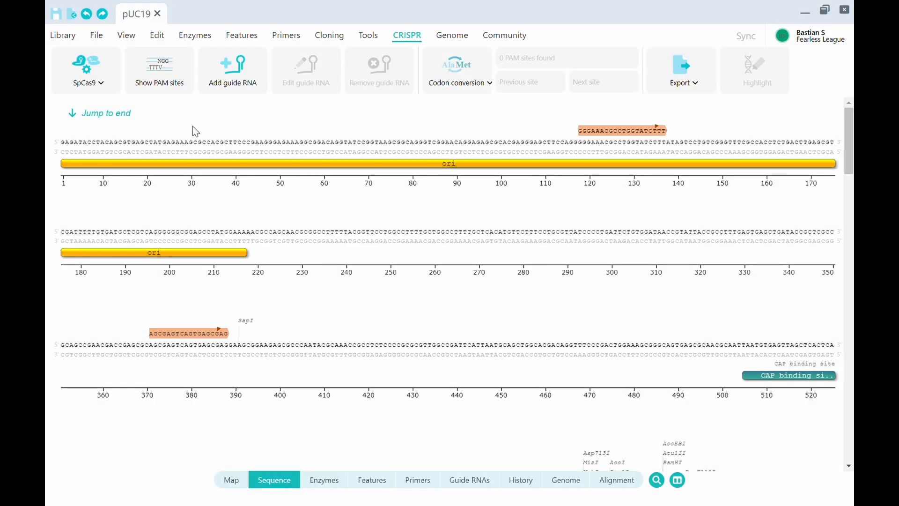
Display the SpCas9 PAM sites on the sequence and step through the sites within the MCS.
click(178, 75)
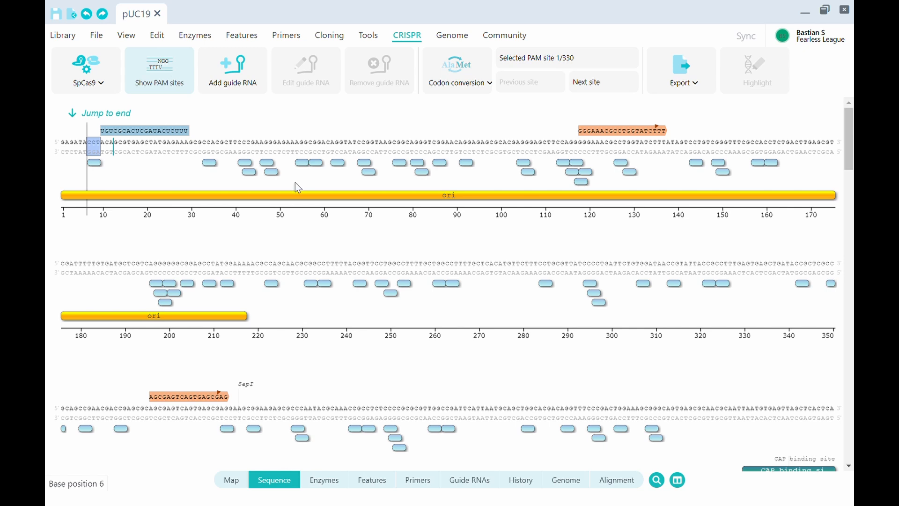
scroll(359, 259, down, 10)
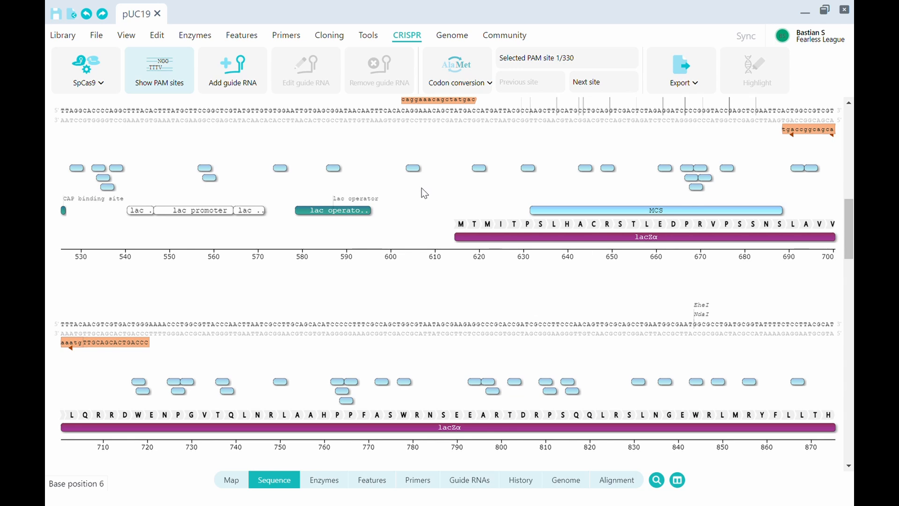
click(569, 77)
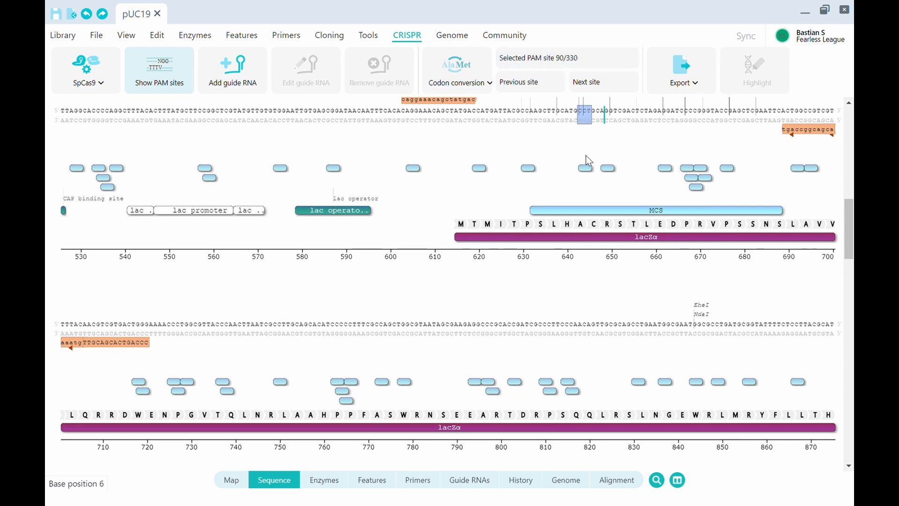
click(592, 85)
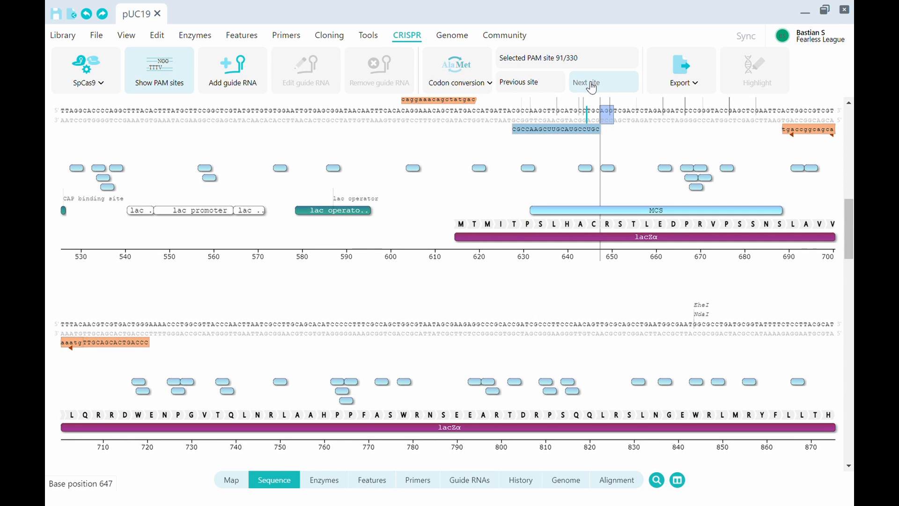
click(592, 85)
click(591, 85)
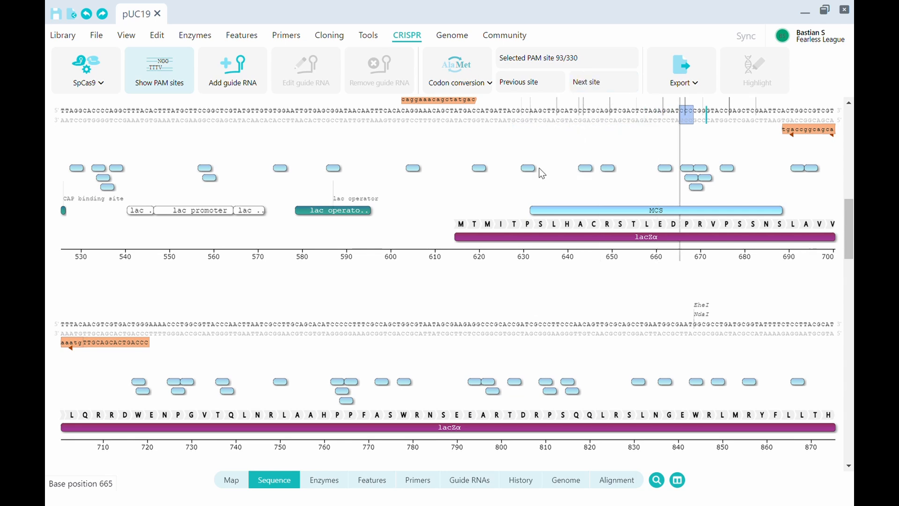
Inspect the spacers and cut positions of the two neighbouring PAM sites around bases 644 and 649.
click(587, 175)
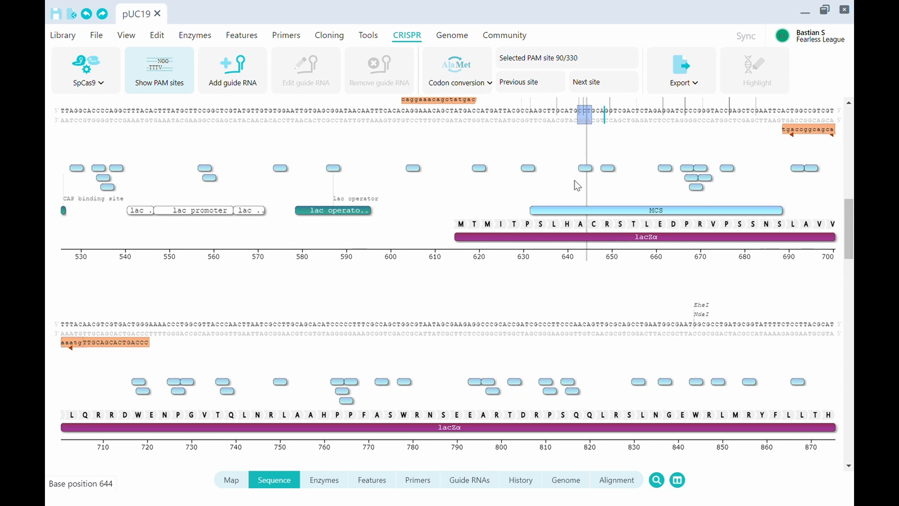
click(614, 170)
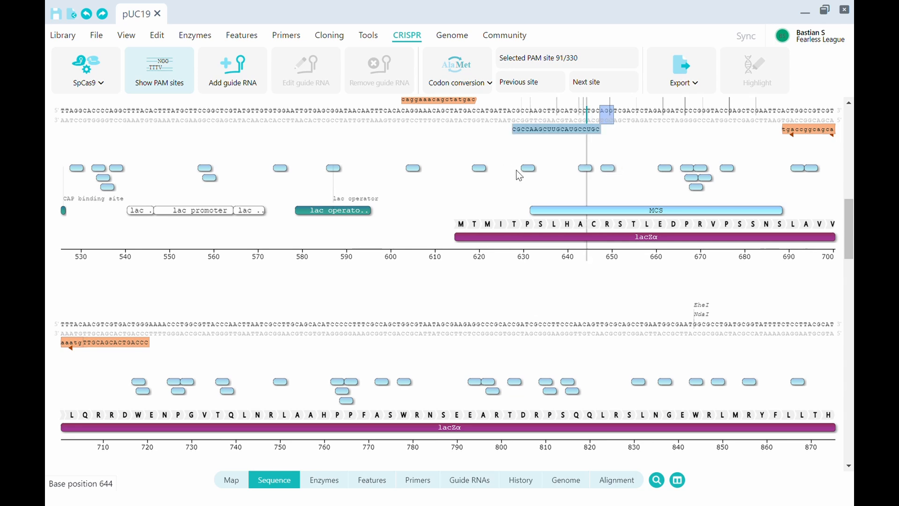
scroll(568, 293, up, 2)
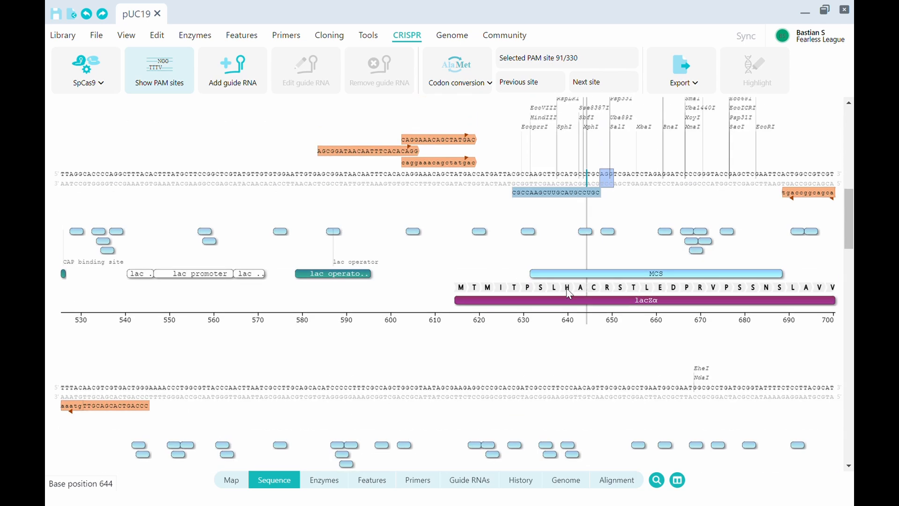
scroll(570, 294, up, 2)
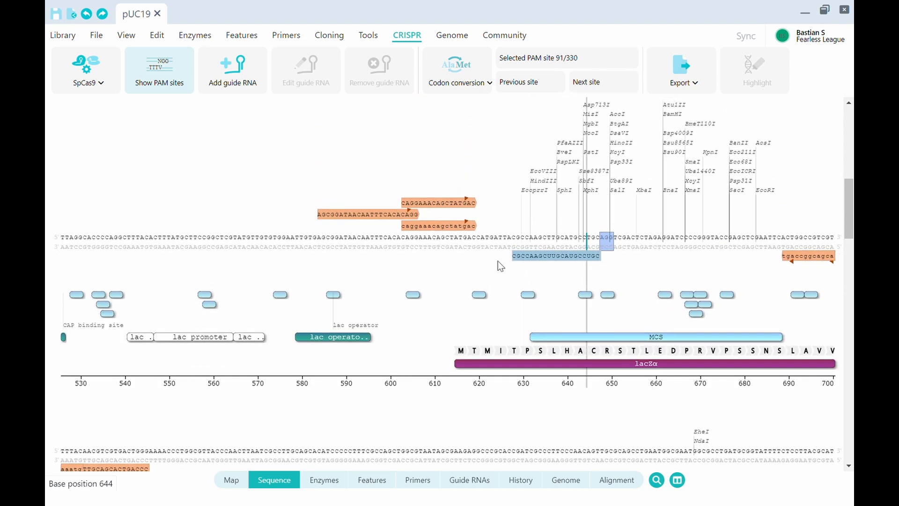
Select the PAM site near base 676 in the MCS and save its SpCas9 guide RNA as NEW Guide.
click(728, 295)
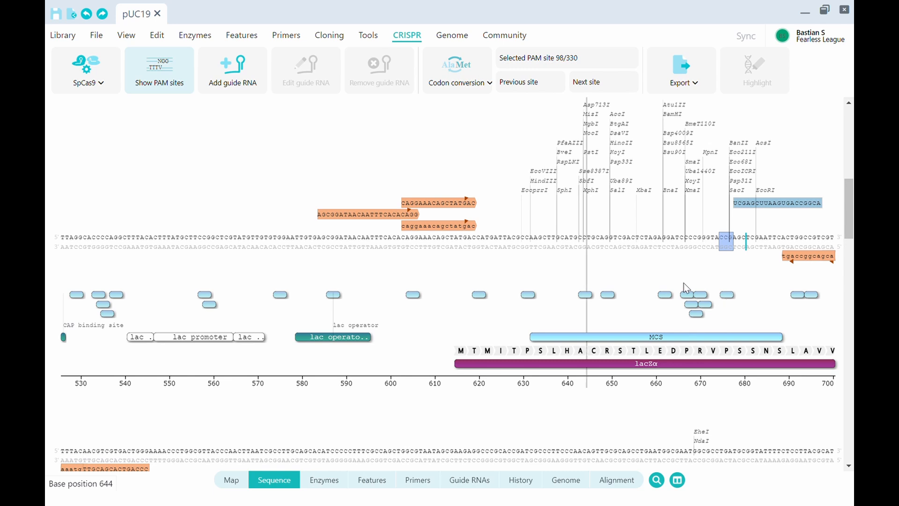
click(241, 77)
click(313, 170)
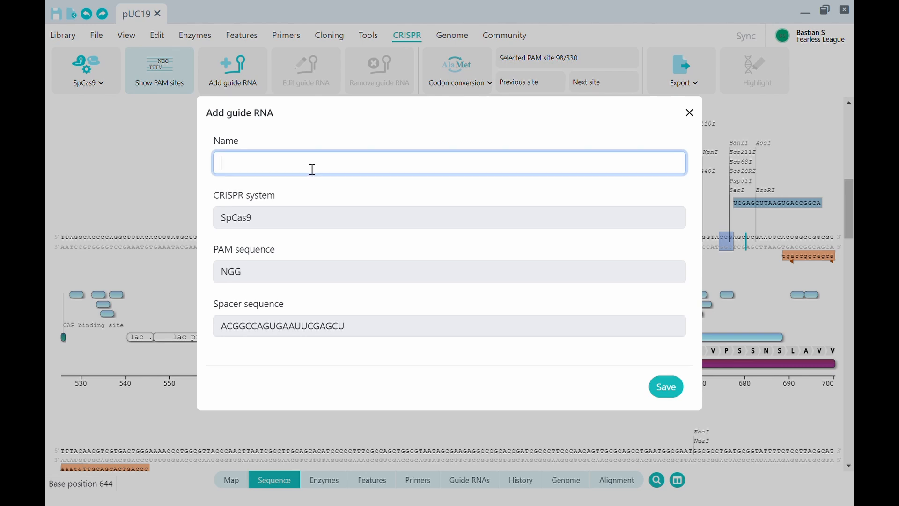
text(NEW Guide)
click(666, 392)
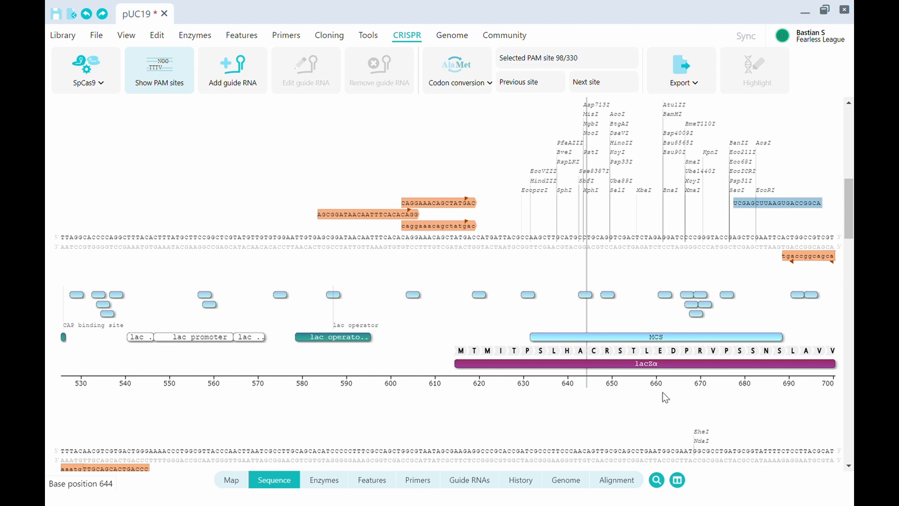
View the full RNA sequences of NEW Guide in the guide RNA list and copy its sgRNA sequence.
click(474, 482)
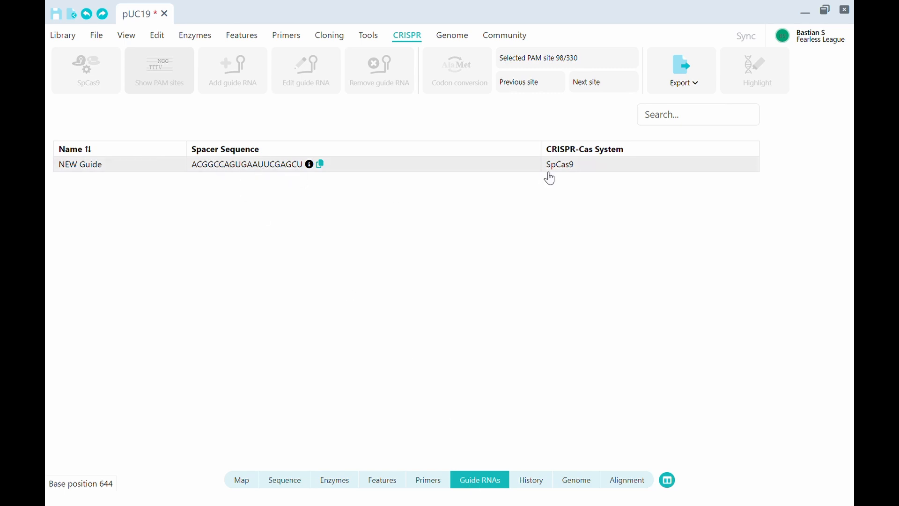
click(316, 172)
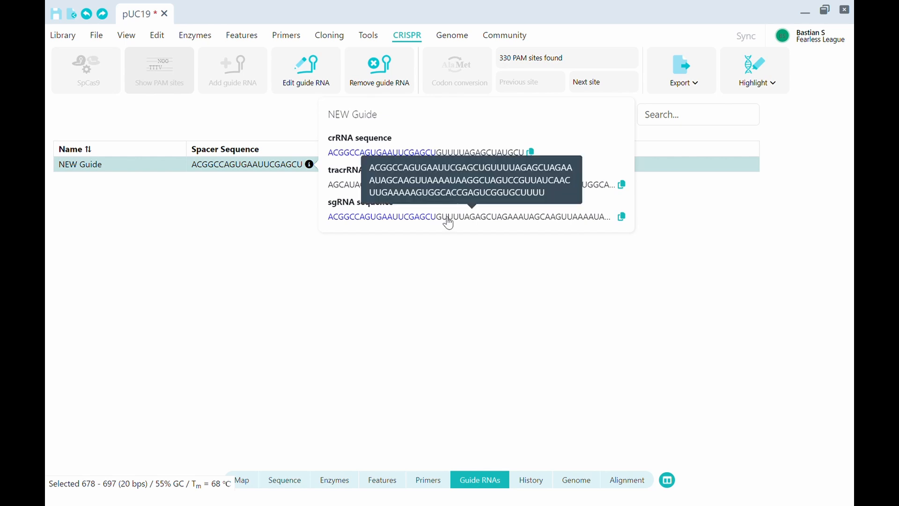
click(623, 218)
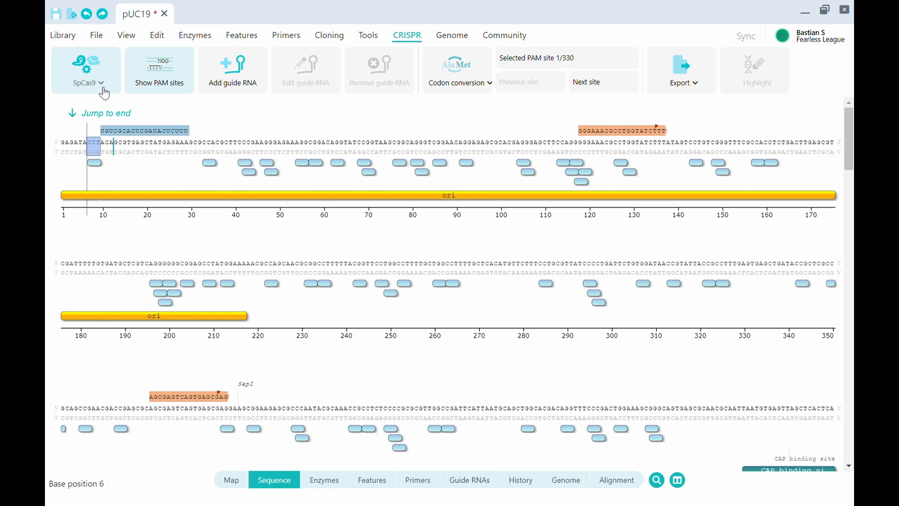
Switch the CRISPR system to BE4max and filter PAM sites by codon conversion to arginine before the edit in CDS features.
click(102, 88)
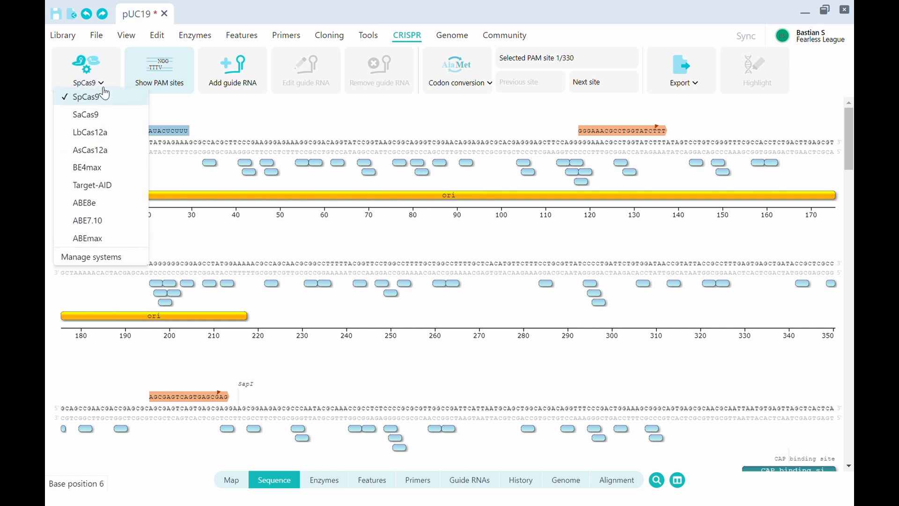
click(113, 173)
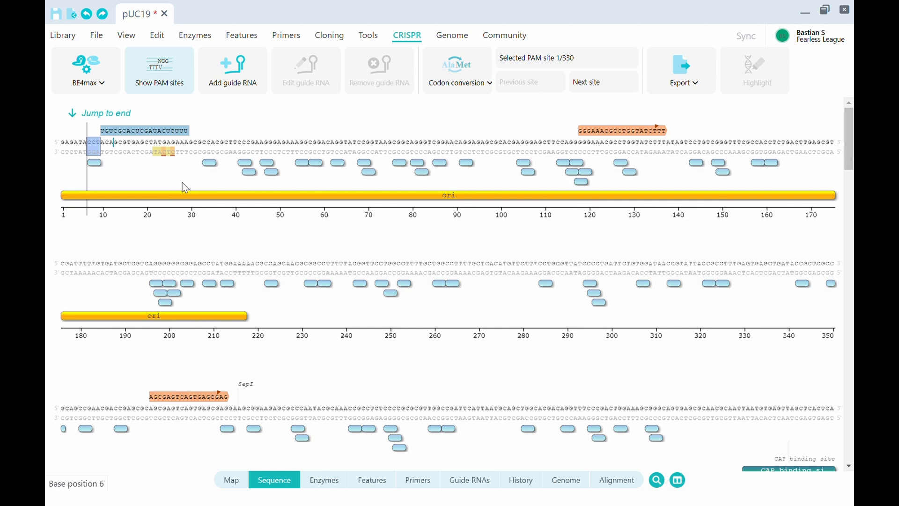
click(485, 89)
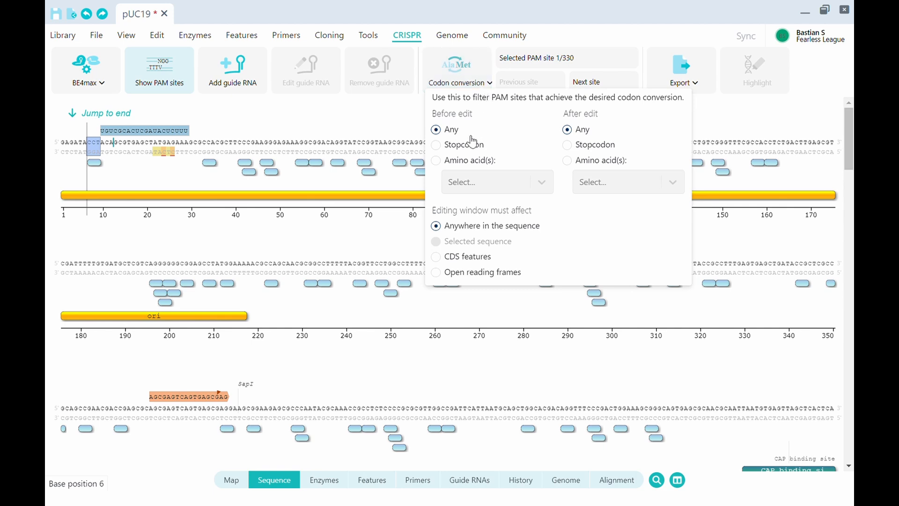
click(456, 164)
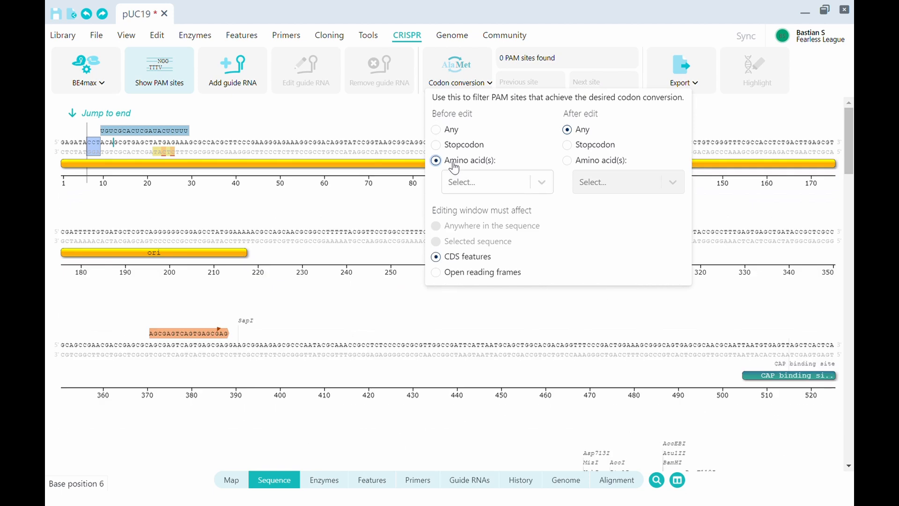
click(455, 146)
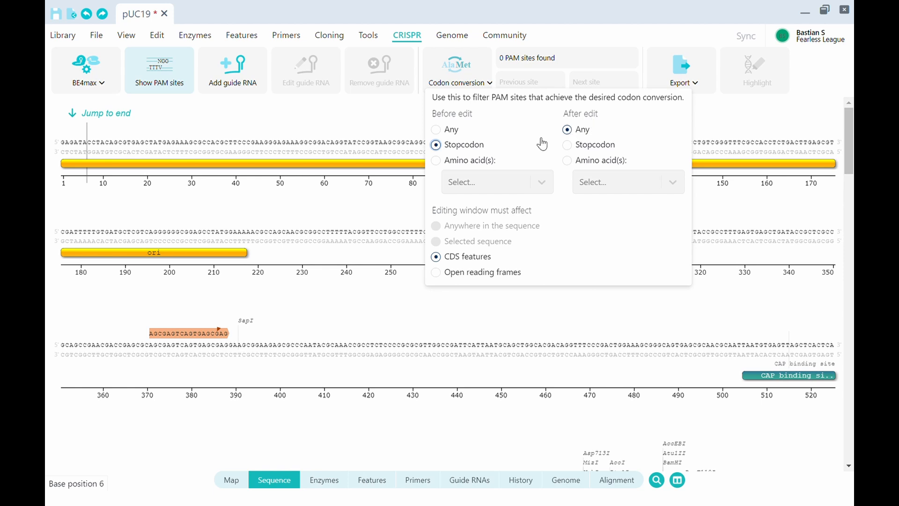
click(441, 164)
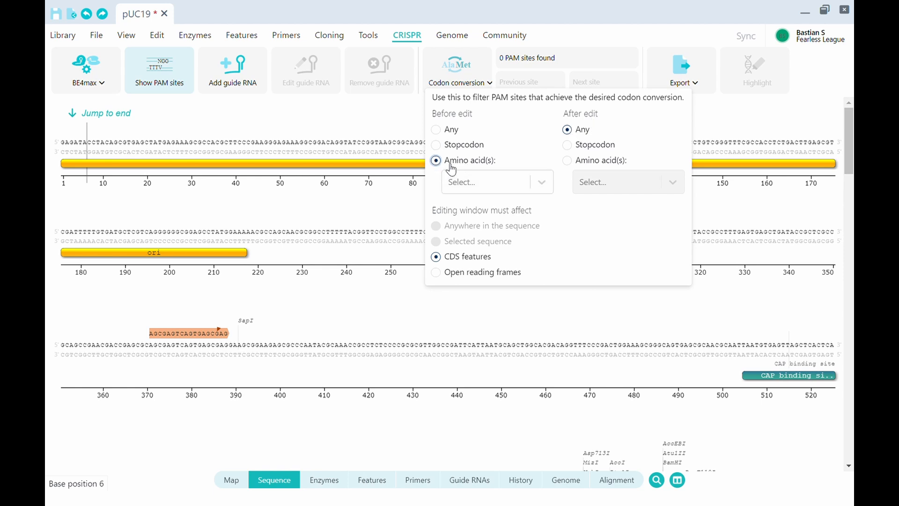
click(544, 184)
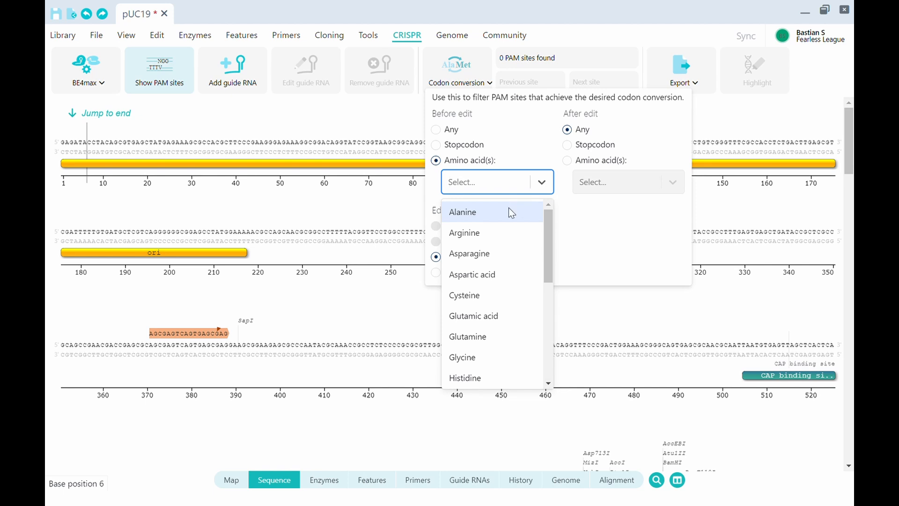
click(487, 236)
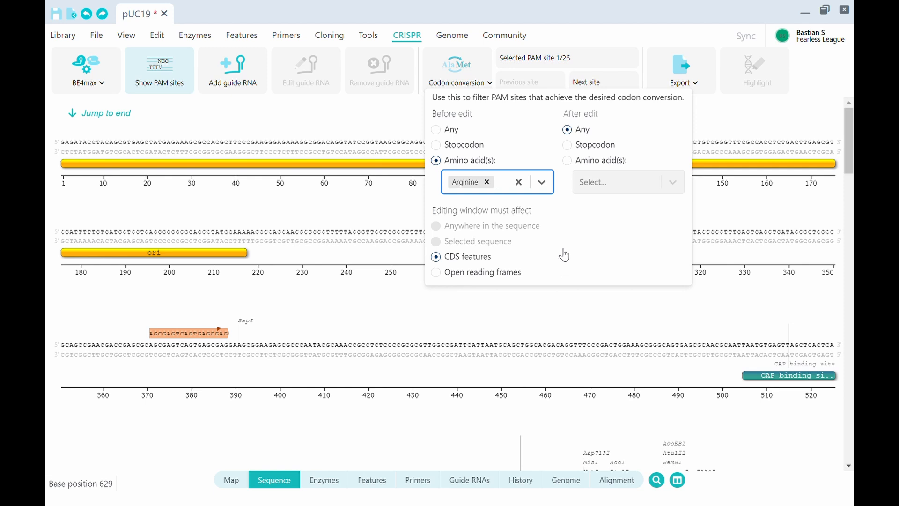
Select the filtered PAM site near base 631 at the start of the MCS and save its guide RNA as BE NEW.
click(594, 78)
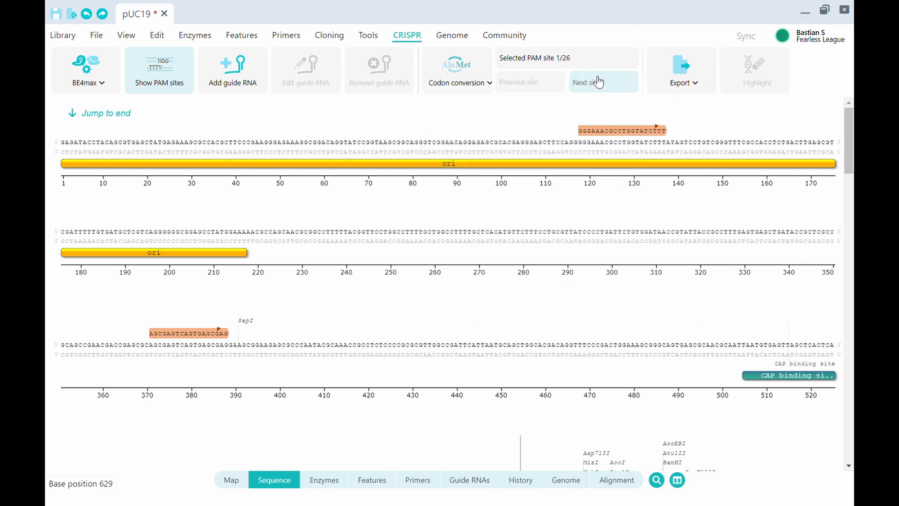
click(593, 77)
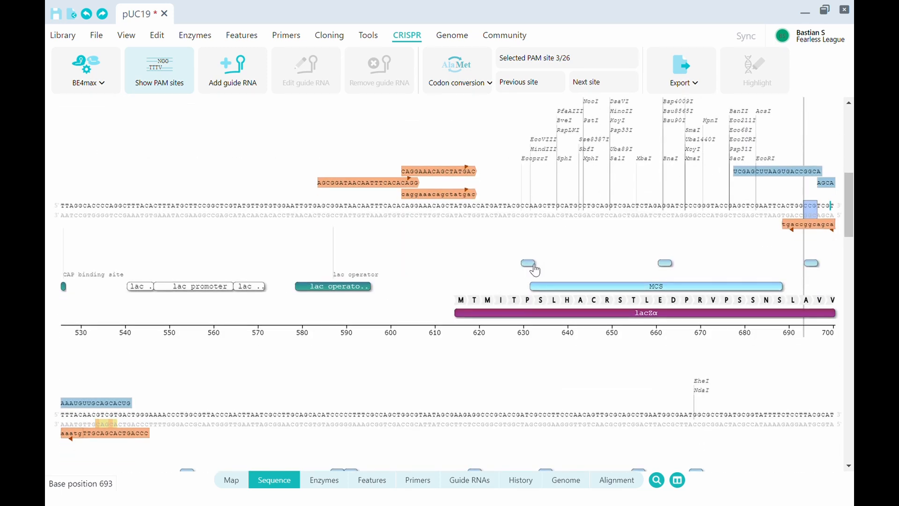
click(533, 264)
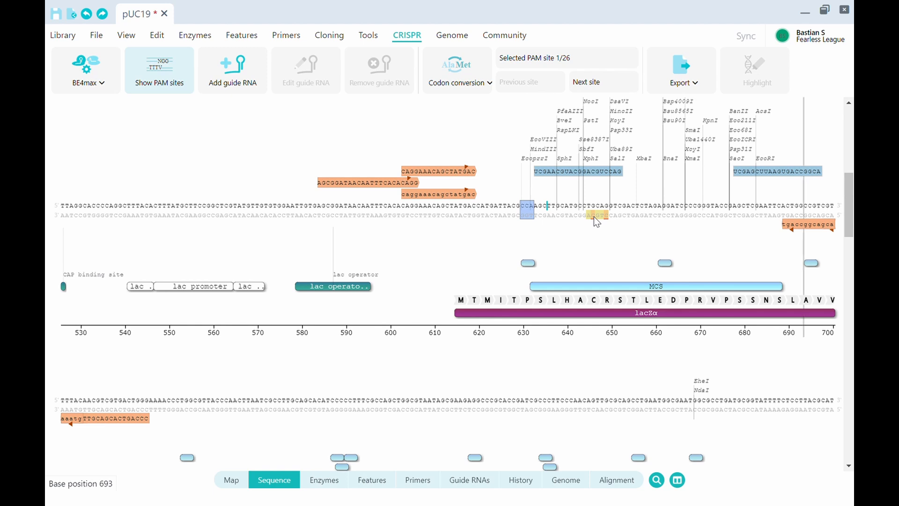
click(254, 85)
click(328, 172)
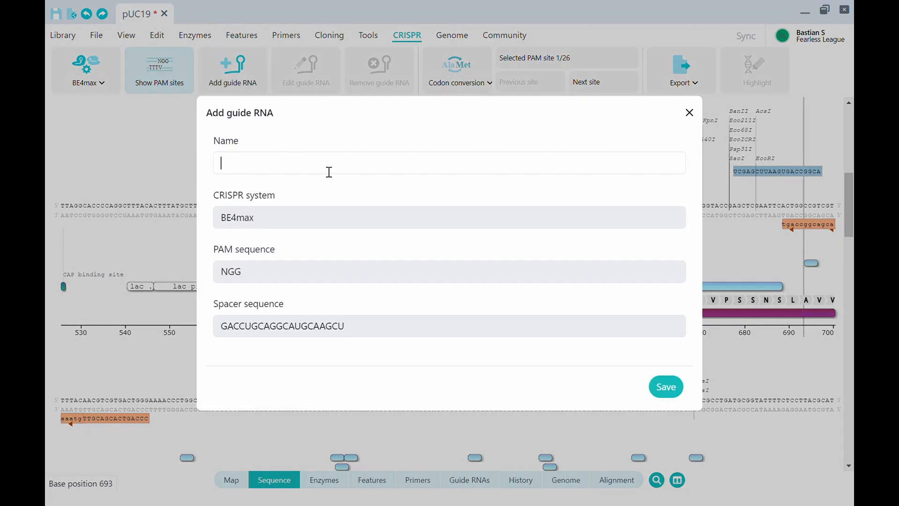
text(BE)
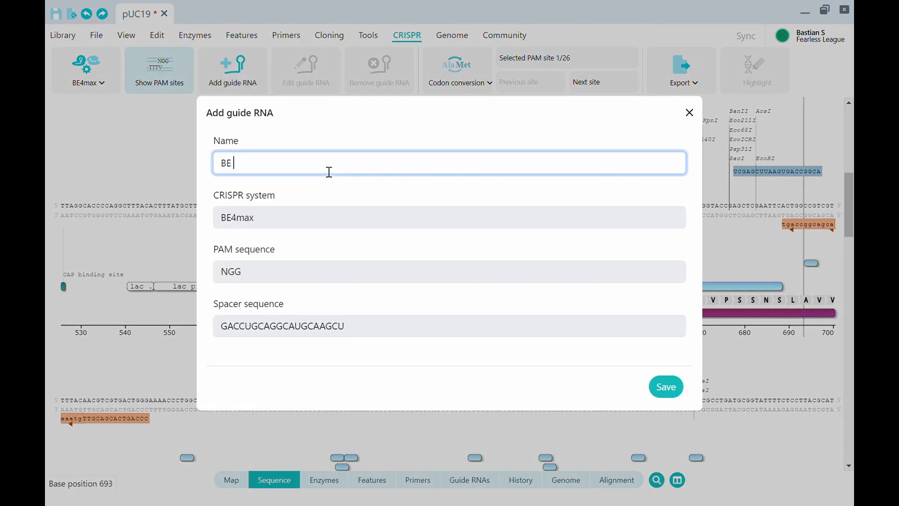
text( NEW)
click(668, 388)
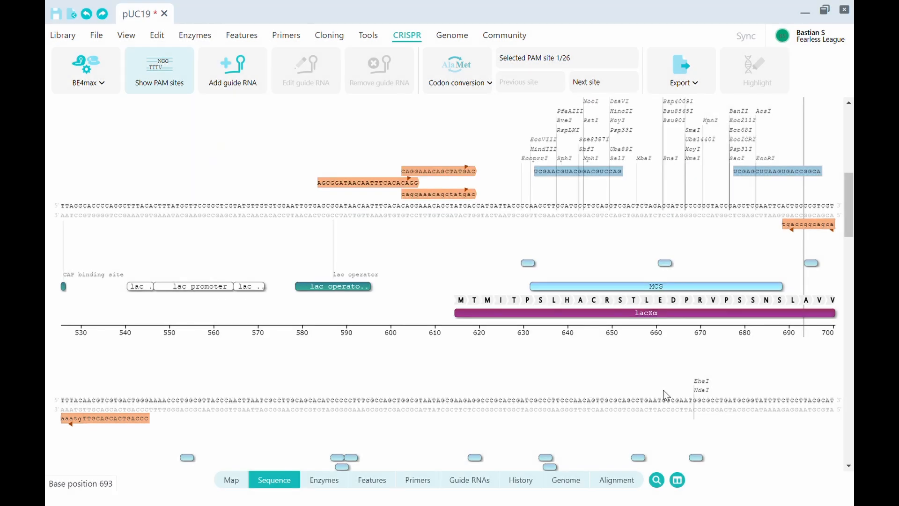